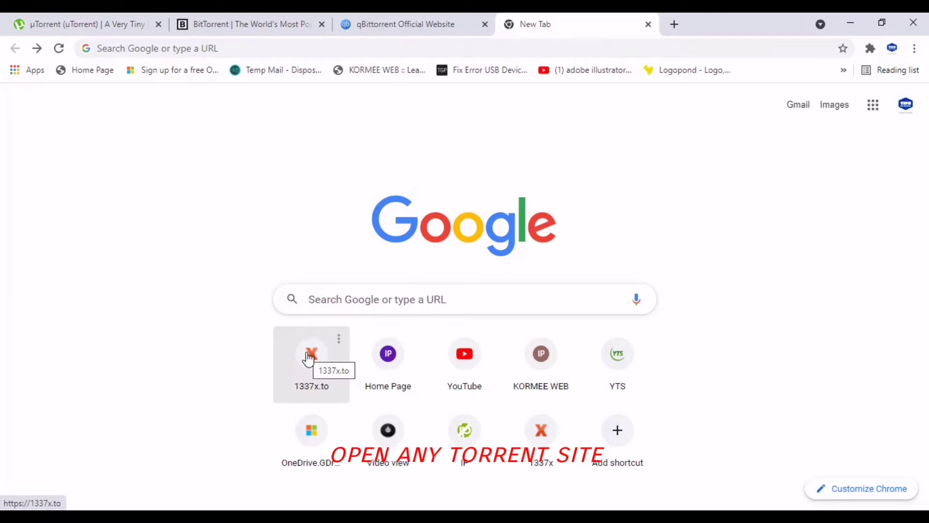
Step: Open the 1337x torrent site and go to the Free.Guy.2021.720p.HDRip.800MB.x264-GalaxyRG torrent page
left_click(310, 356)
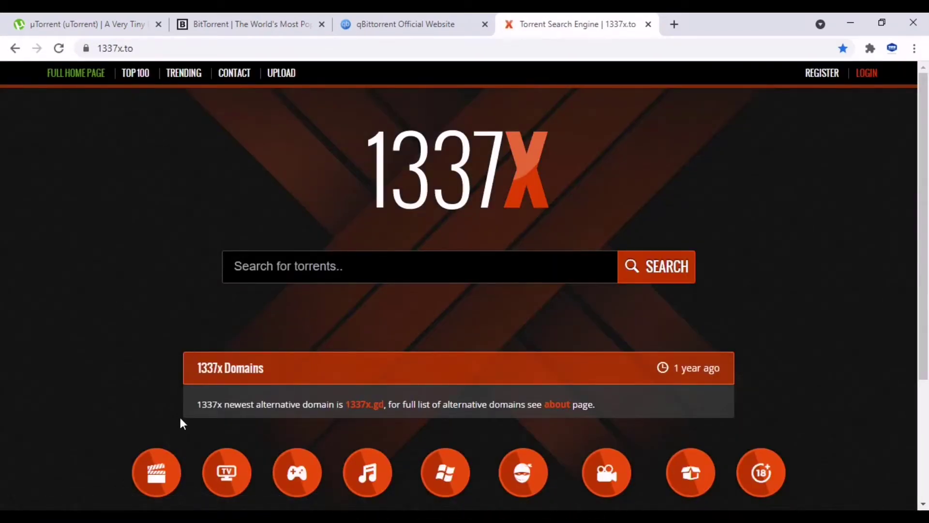
scroll(182, 423, "down", 3)
left_click(159, 342)
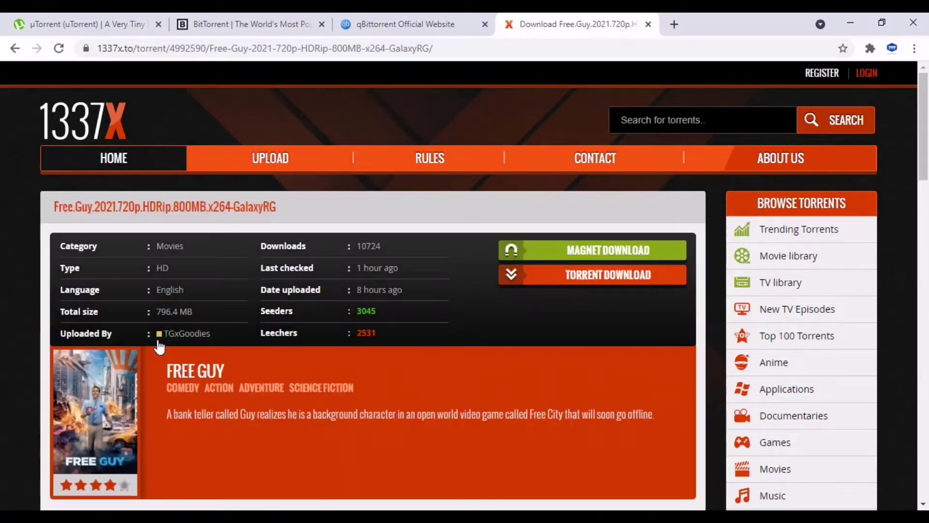
Step: Try to start the magnet download from the Free Guy torrent page
left_click(599, 252)
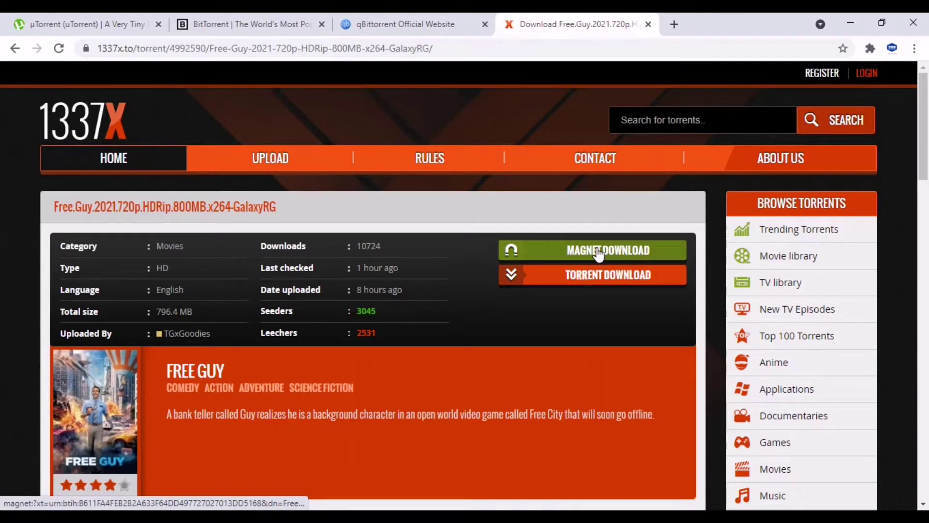
left_click(508, 250)
scroll(509, 251, "down", 3)
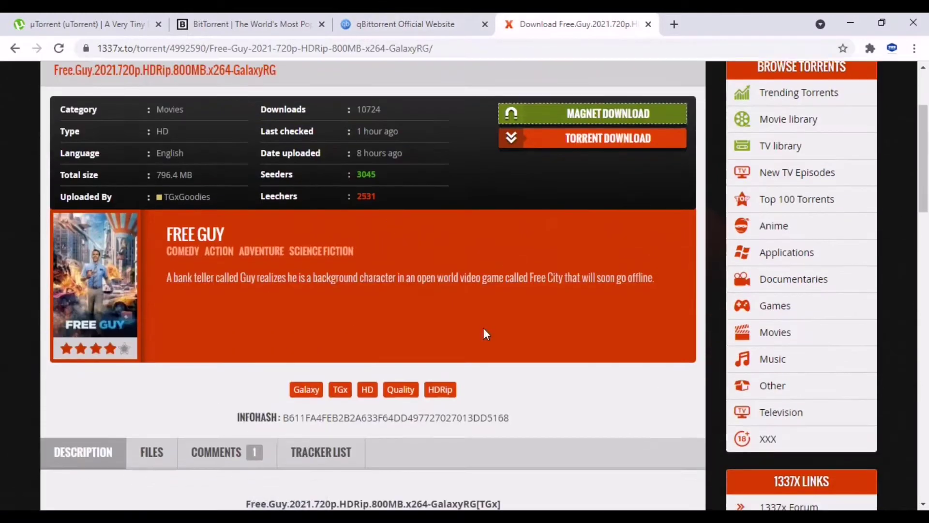
scroll(483, 329, "up", 3)
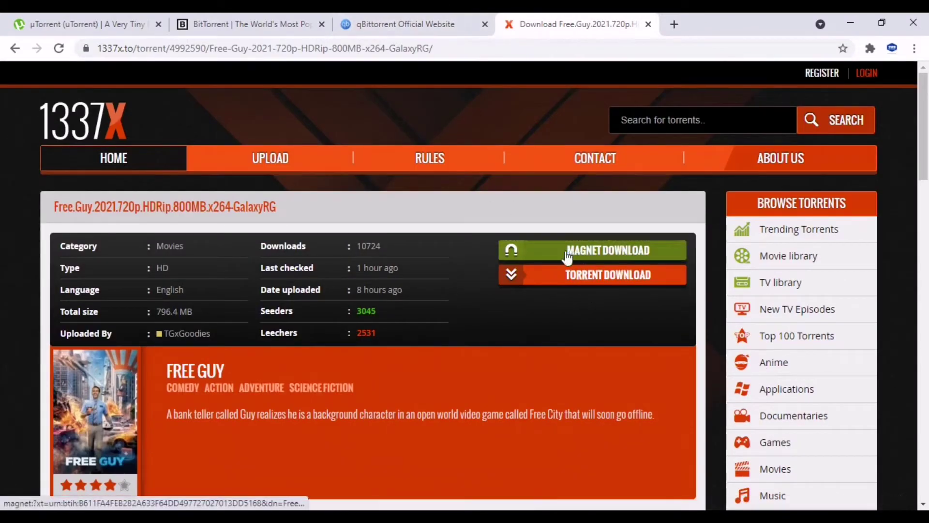
Step: Look over the µTorrent, BitTorrent and qBittorrent websites as candidate torrent clients
left_click(60, 19)
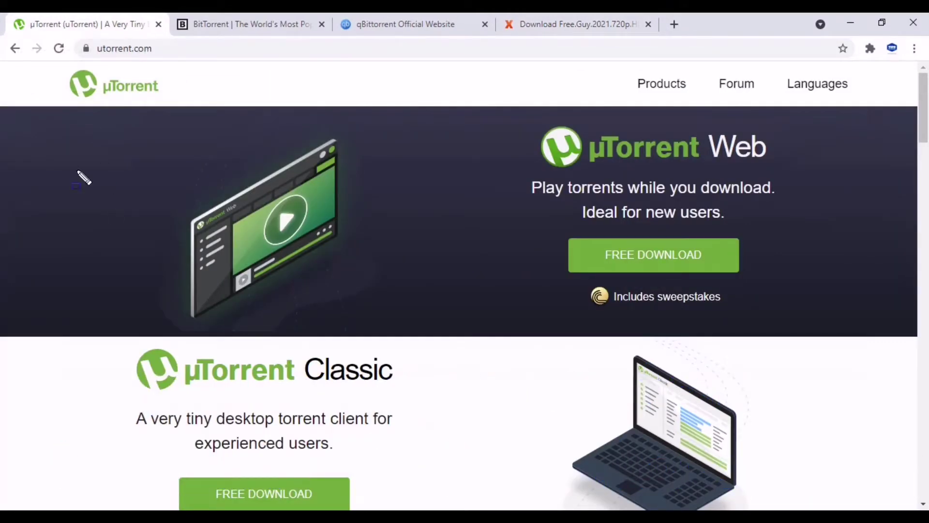
left_click_drag(521, 121, 861, 172)
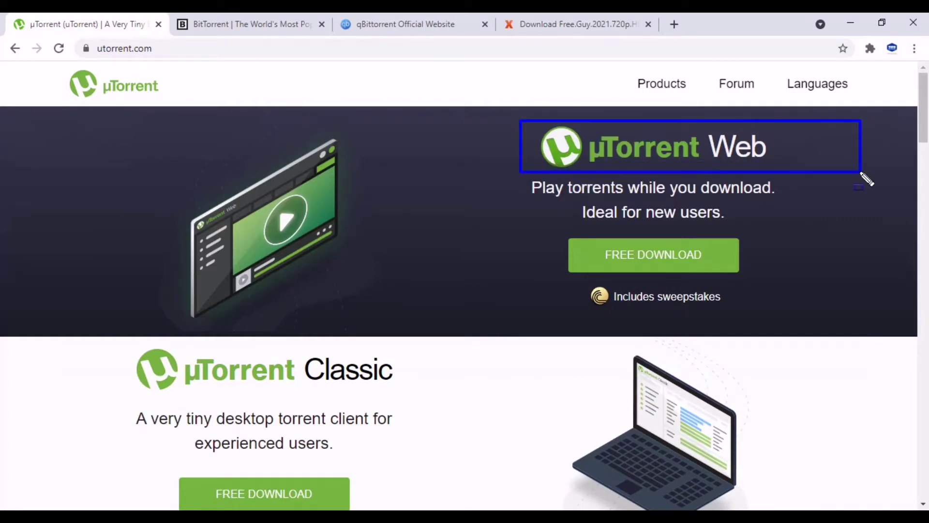
left_click(230, 15)
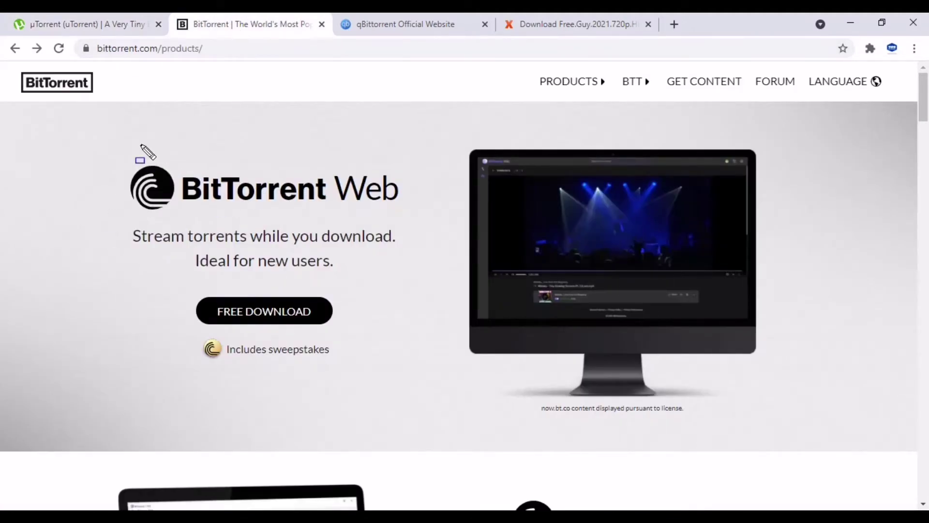
mouse_move(123, 147)
left_mouse_down()
mouse_move(151, 207)
mouse_move(323, 213)
mouse_move(341, 224)
left_mouse_up()
left_click(400, 23)
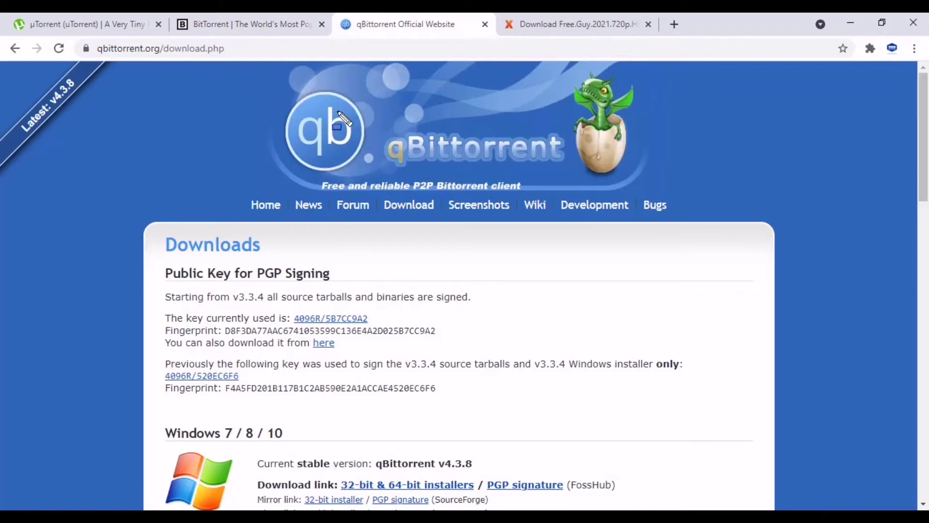
left_click_drag(375, 144, 580, 185)
scroll(329, 370, "down", 3)
scroll(342, 311, "up", 3)
left_click(12, 18)
left_click(227, 15)
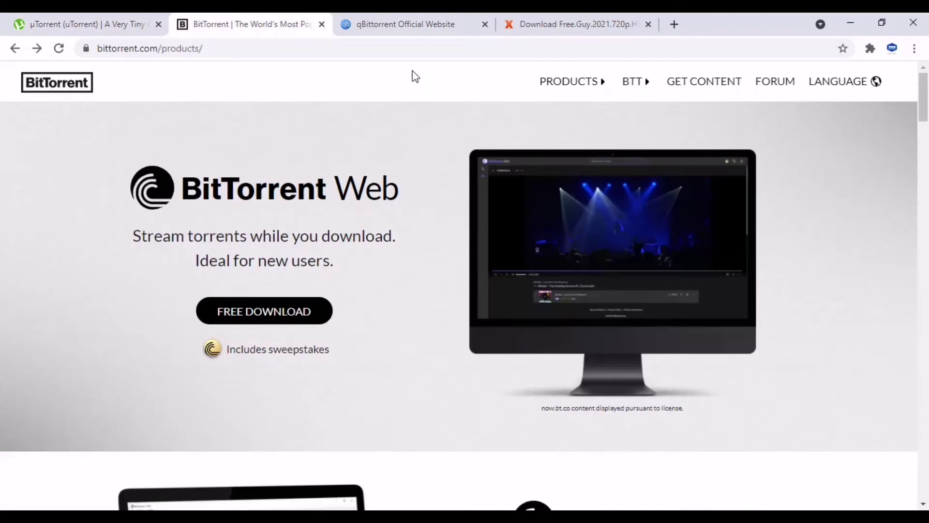
Step: Download the 64-bit Windows installer of stable qBittorrent v4.3.8 from the SourceForge mirror link on the qBittorrent site
left_click(425, 24)
scroll(323, 358, "down", 4)
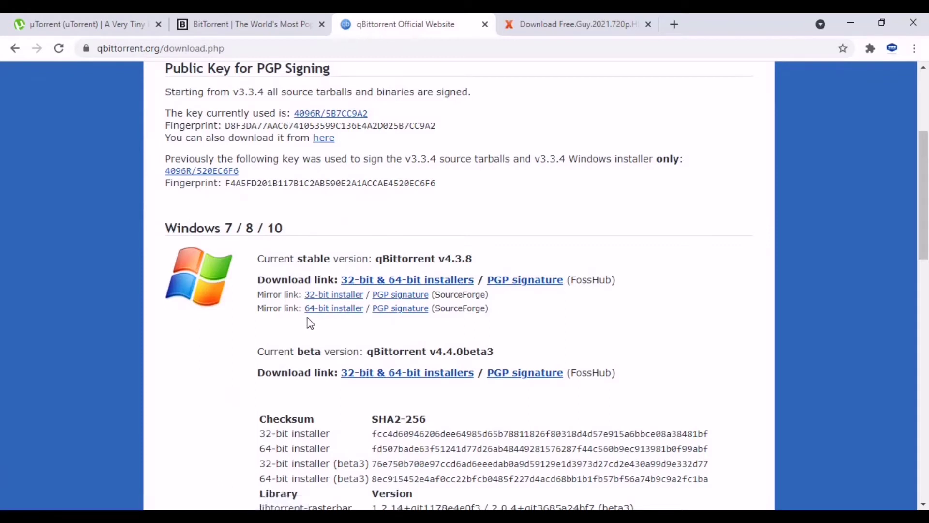
left_click_drag(300, 303, 367, 319)
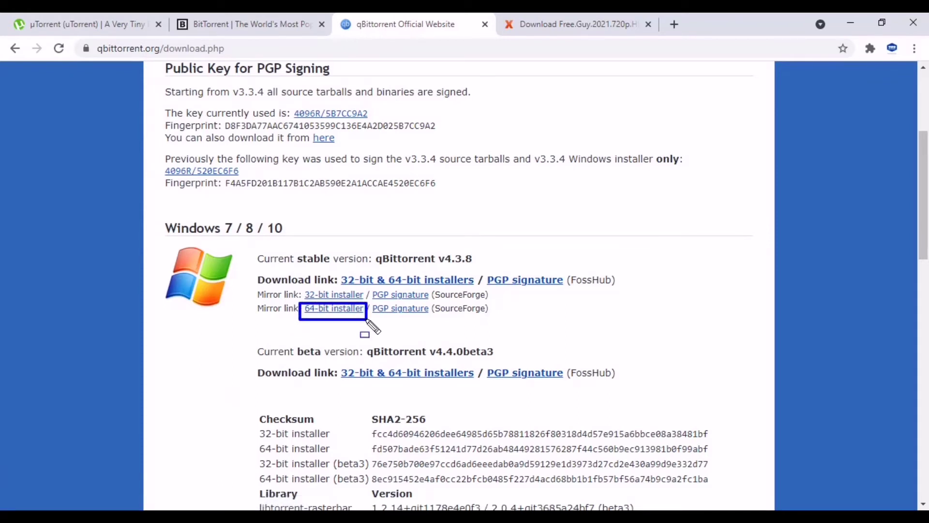
left_click_drag(311, 301, 368, 303)
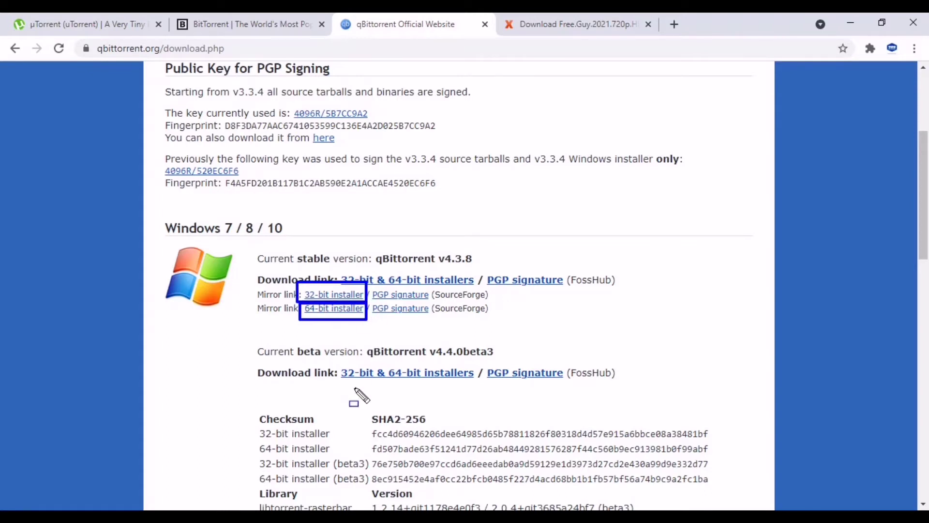
key("Escape")
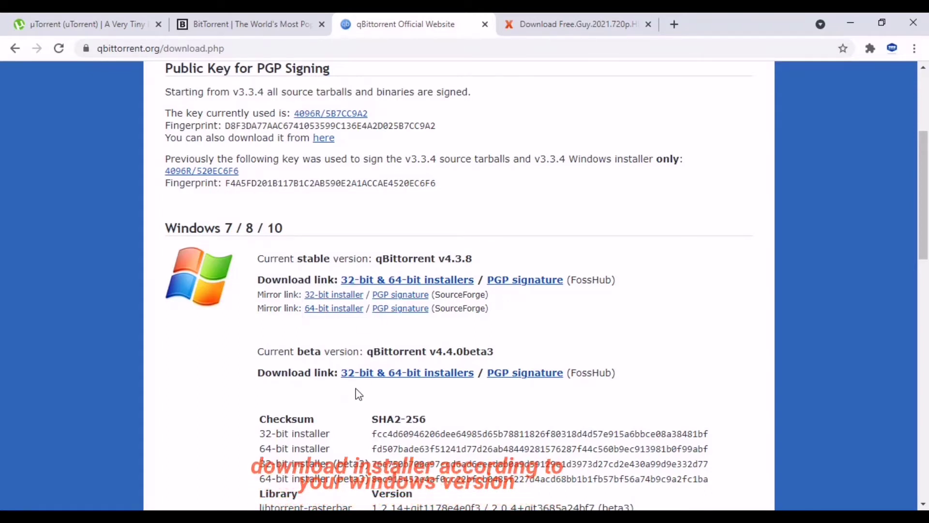
left_click(330, 309)
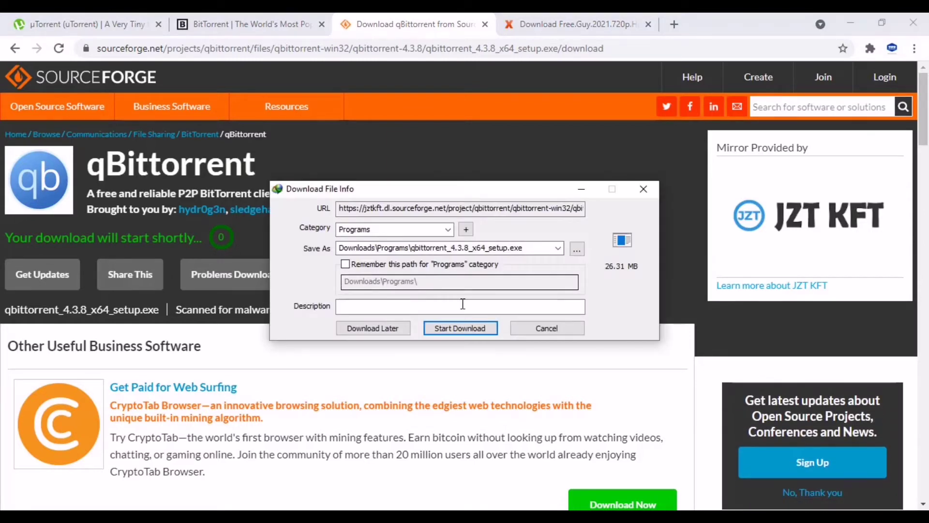
left_click(447, 329)
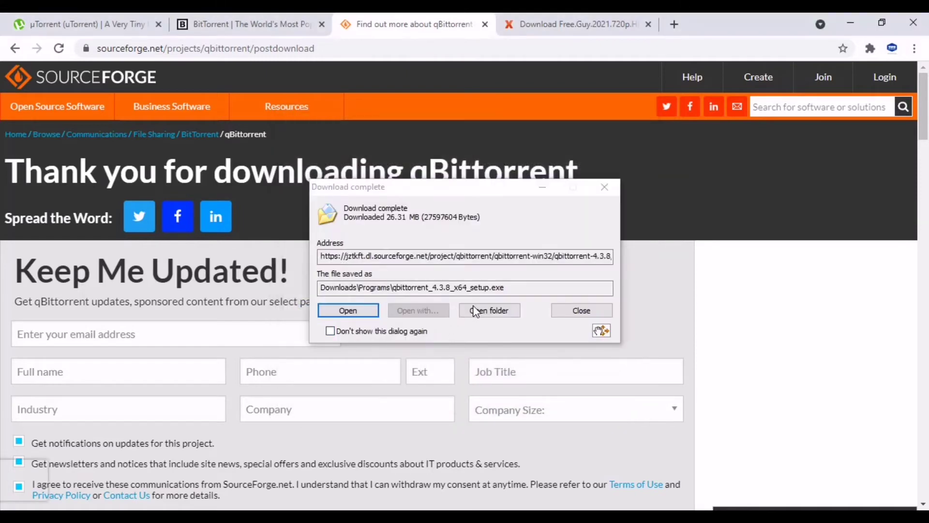
Step: Open the download folder of the finished file and run qbittorrent_4.3.8_x64_setup
left_click(858, 19)
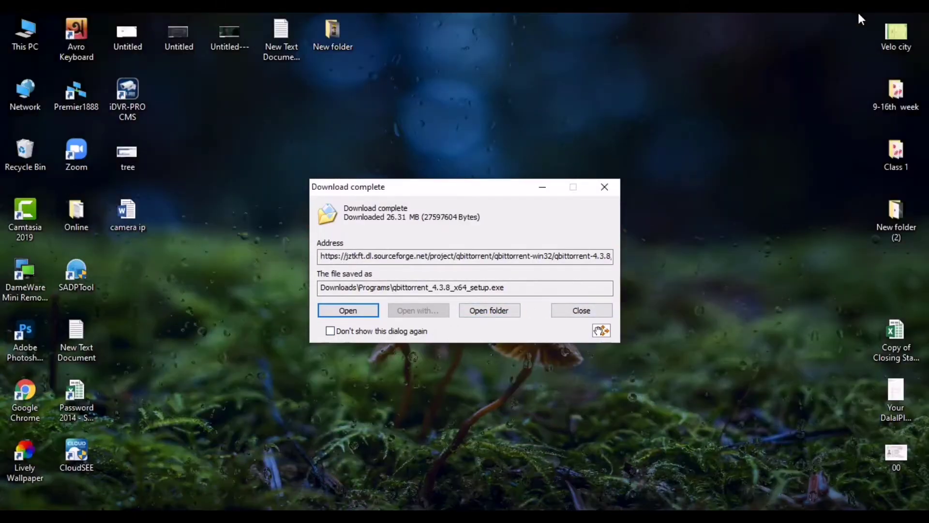
left_click(491, 311)
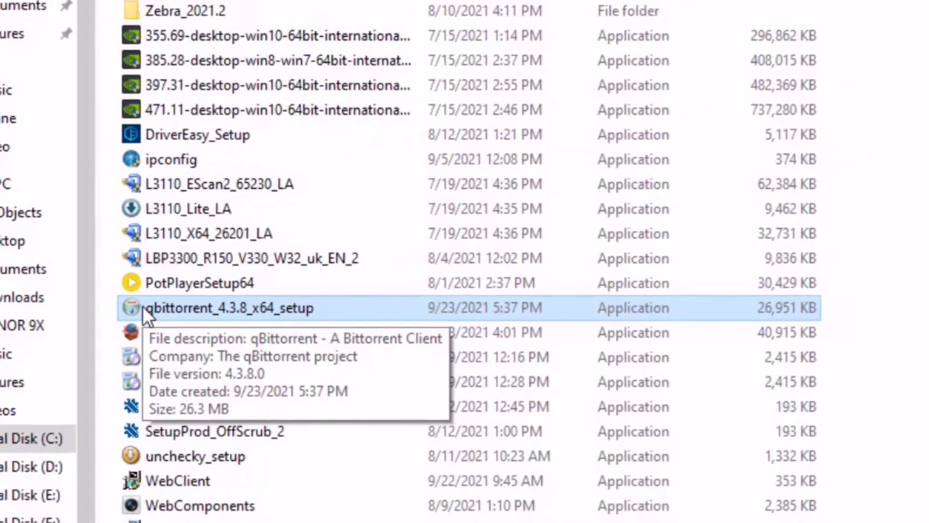
left_click_drag(108, 291, 227, 324)
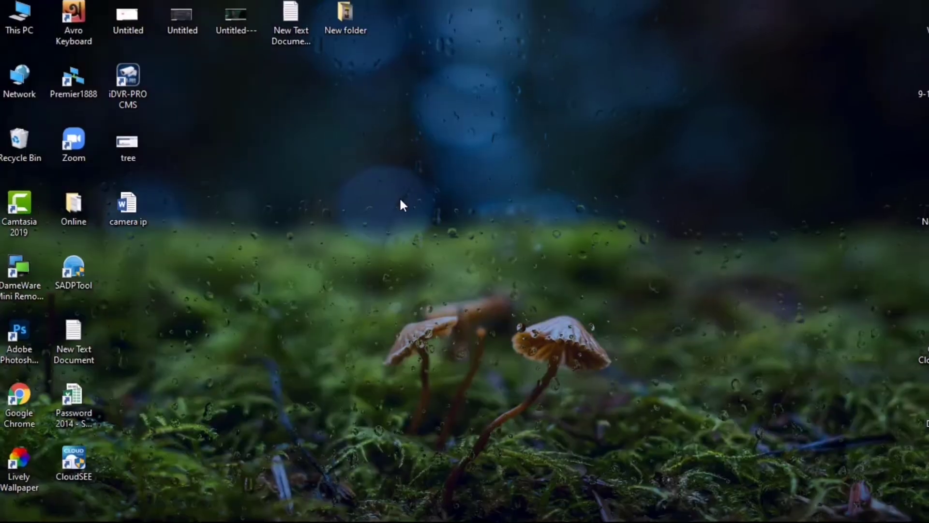
left_click(467, 299)
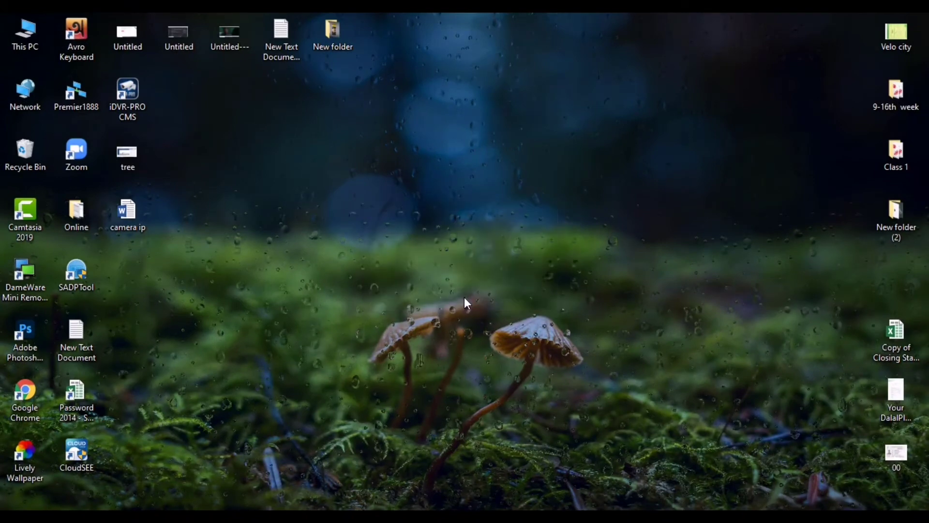
Step: Accept the license agreement and install qBittorrent with the default components in C:\Program Files\qBittorrent
left_click(542, 379)
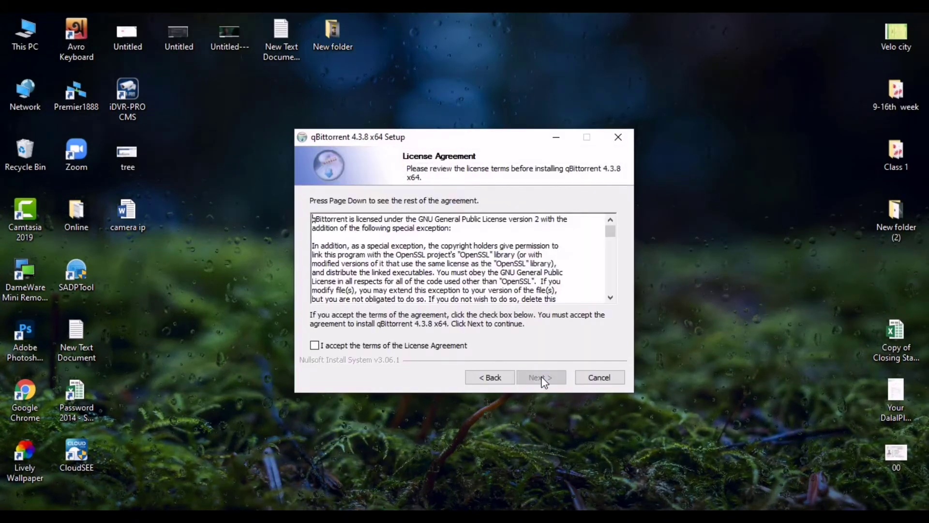
left_click(314, 345)
left_click(522, 378)
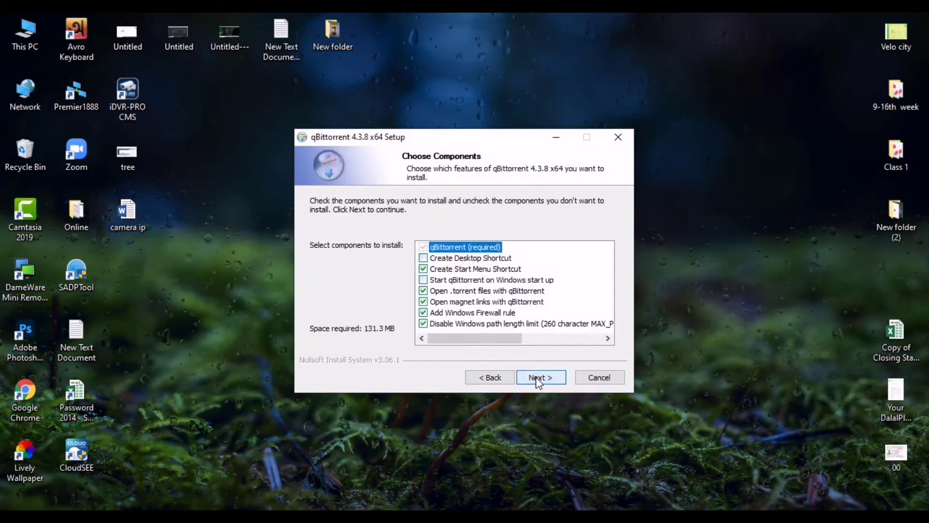
left_click(545, 377)
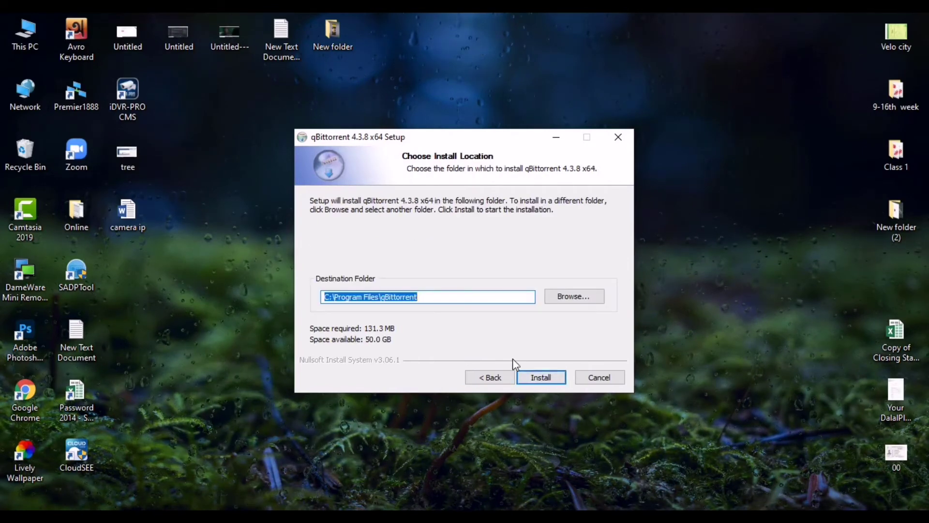
left_click(541, 376)
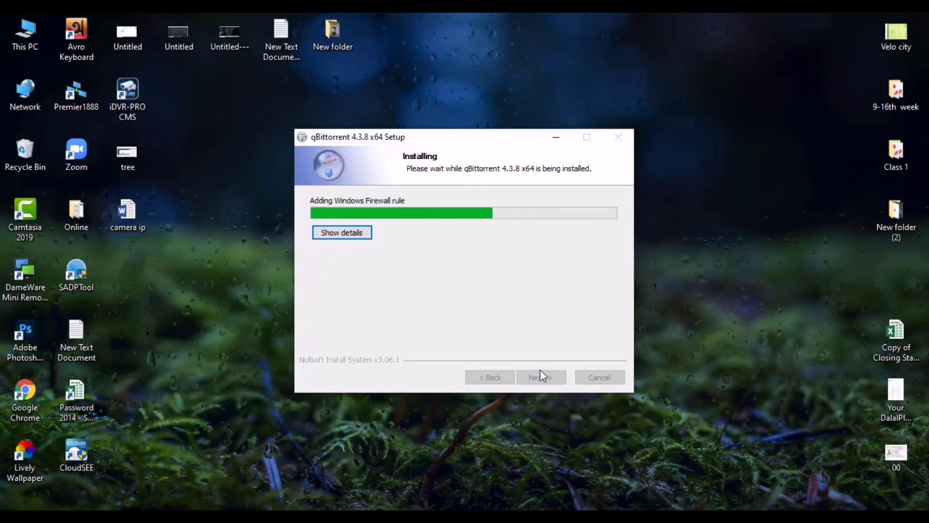
left_click(540, 372)
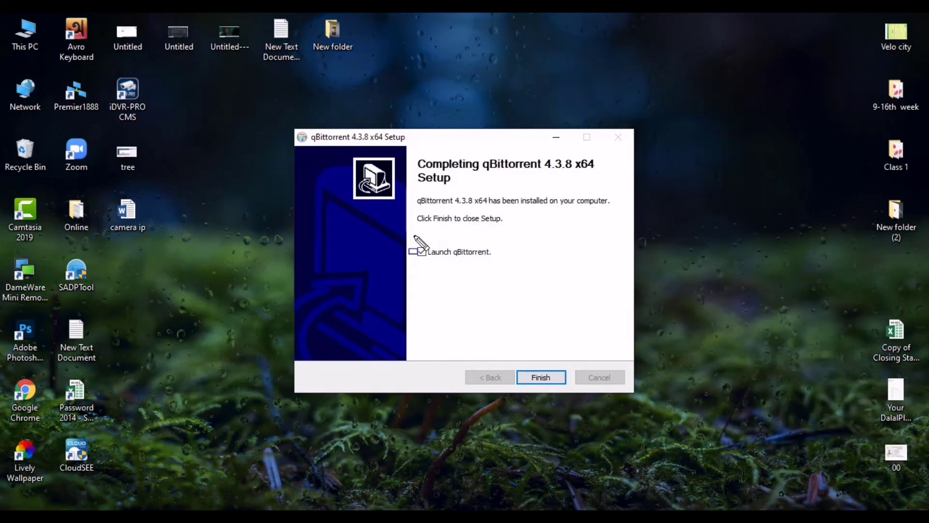
Step: Finish the qBittorrent setup with the Launch qBittorrent option enabled
left_click_drag(413, 235, 499, 265)
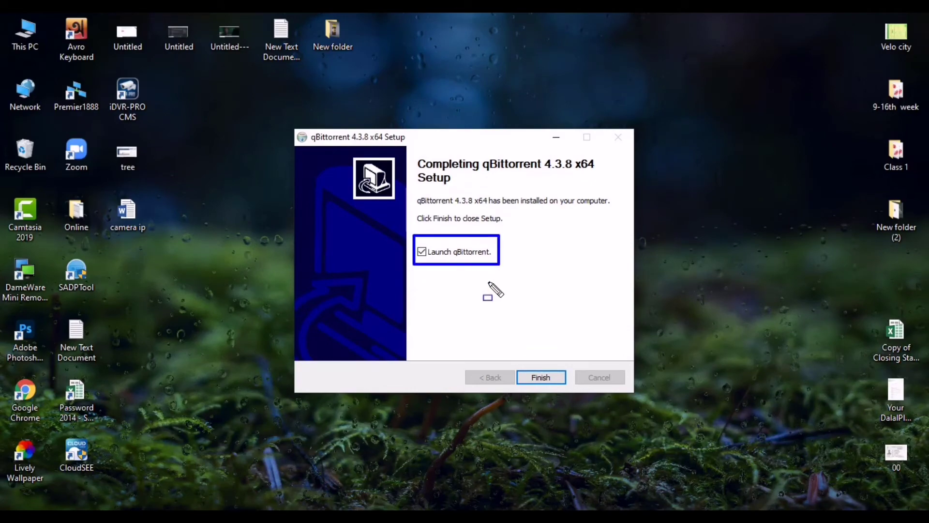
key("Escape")
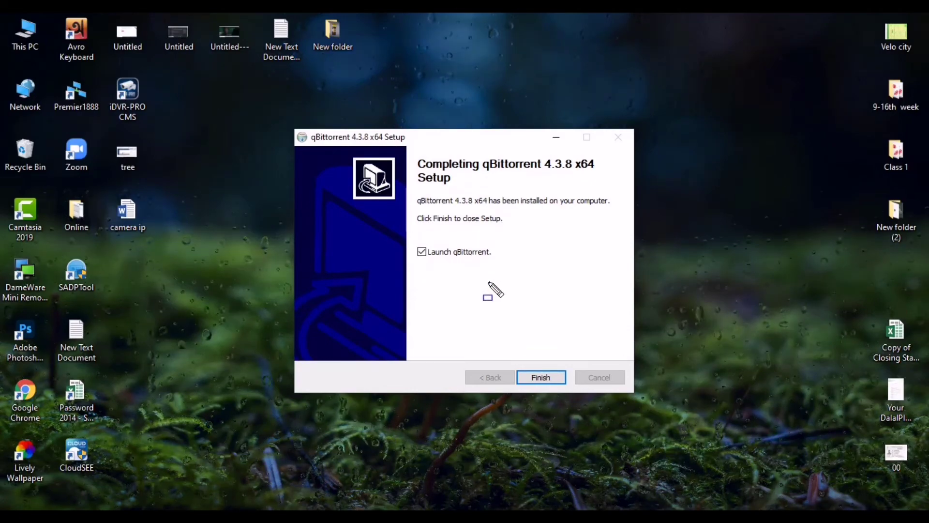
left_click(537, 380)
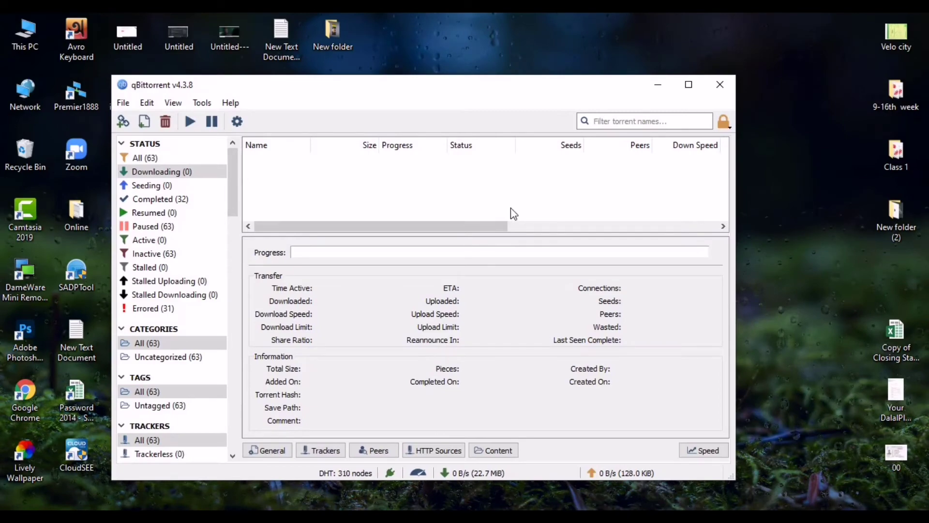
Step: Return to the Free Guy torrent page in the browser, open its magnet link in qBittorrent and add the torrent with all files selected
left_click(658, 85)
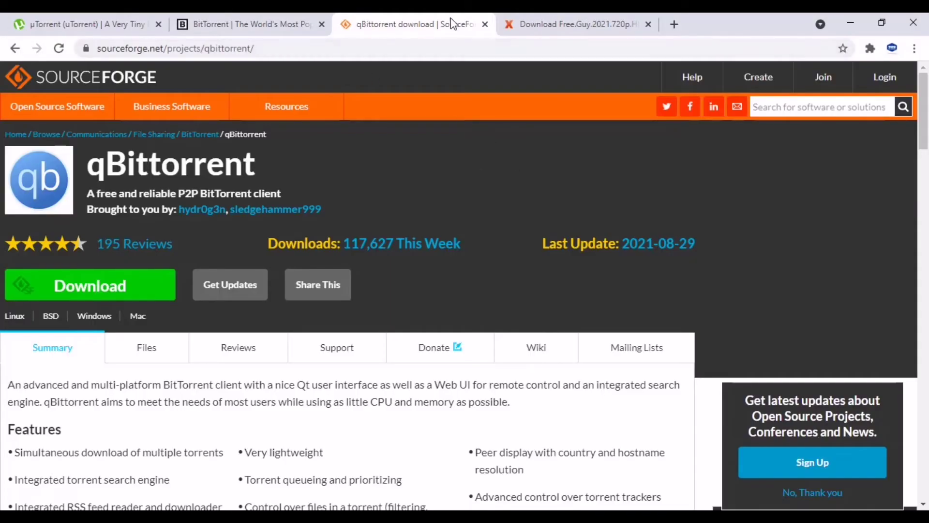
left_click(573, 24)
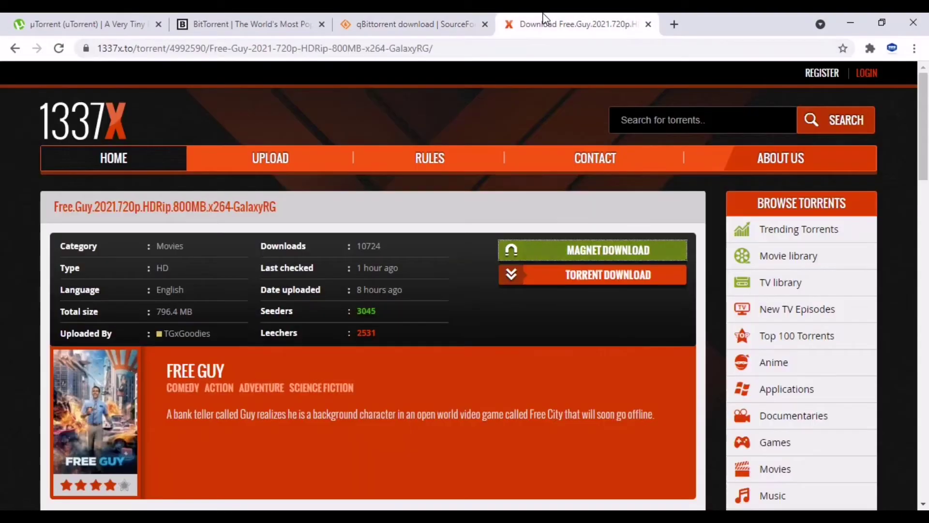
left_click(584, 251)
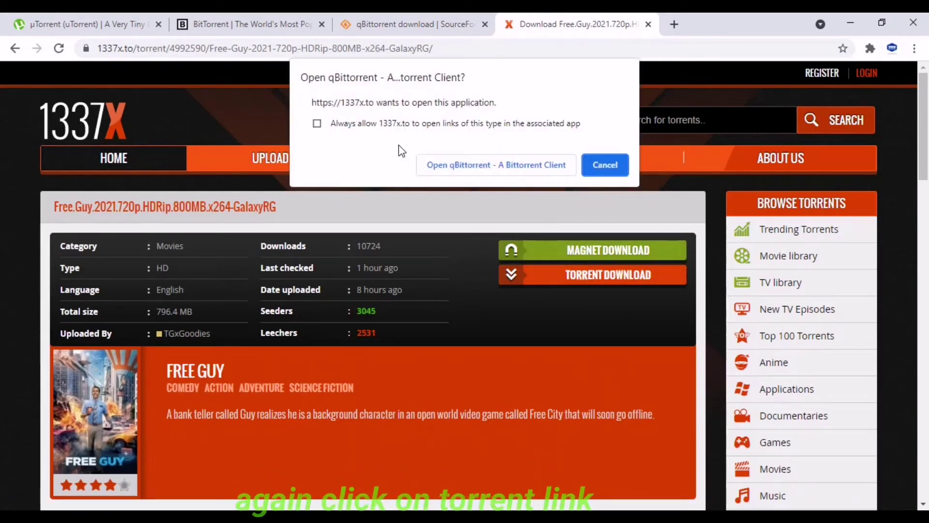
mouse_move(392, 132)
left_mouse_down()
mouse_move(425, 169)
mouse_move(584, 185)
left_mouse_up()
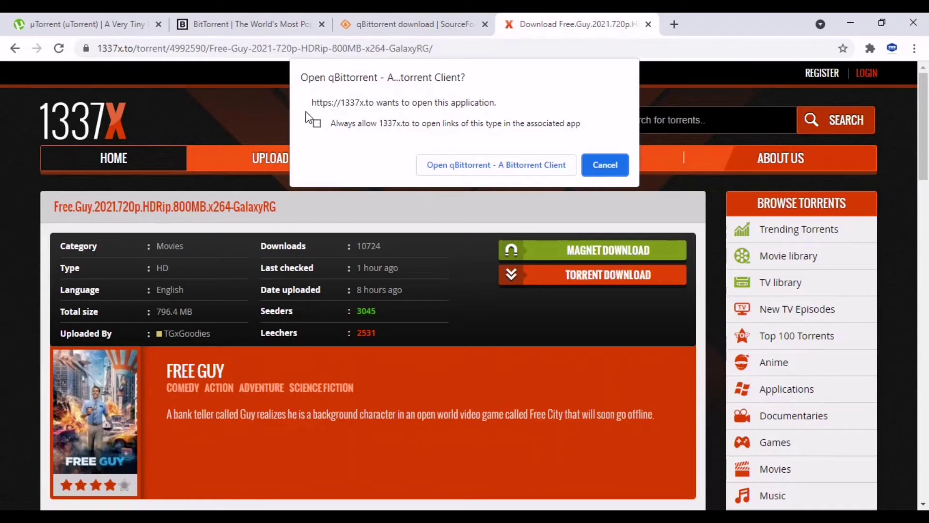
left_click_drag(305, 116, 327, 134)
left_click(521, 165)
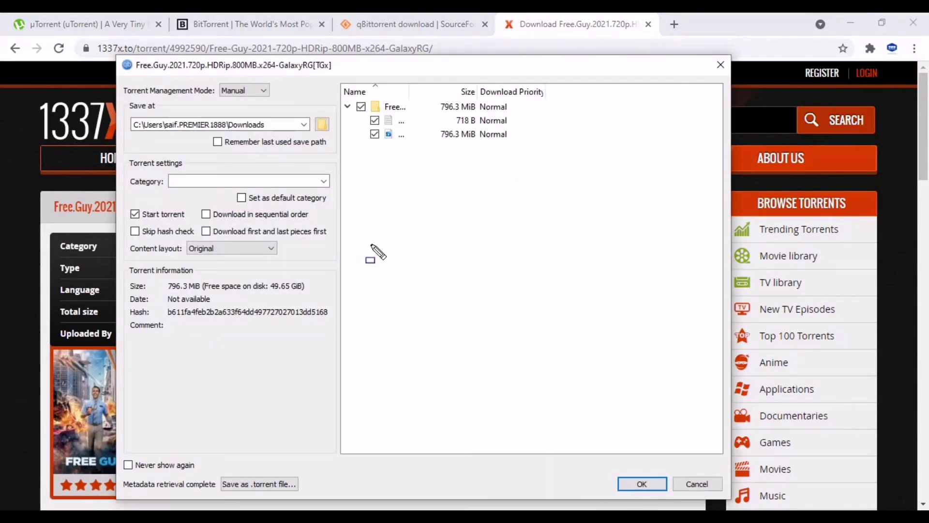
mouse_move(345, 85)
left_mouse_down()
mouse_move(365, 154)
mouse_move(569, 162)
left_mouse_up()
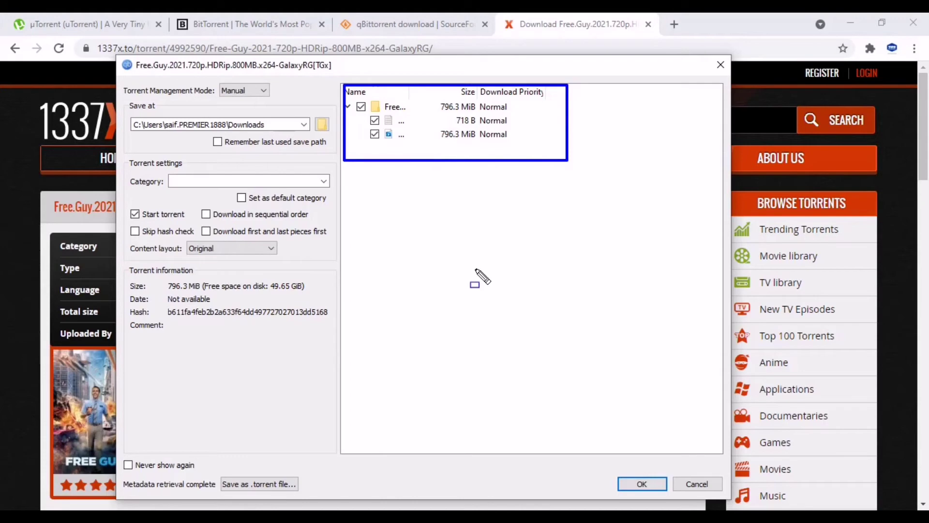
left_click(641, 484)
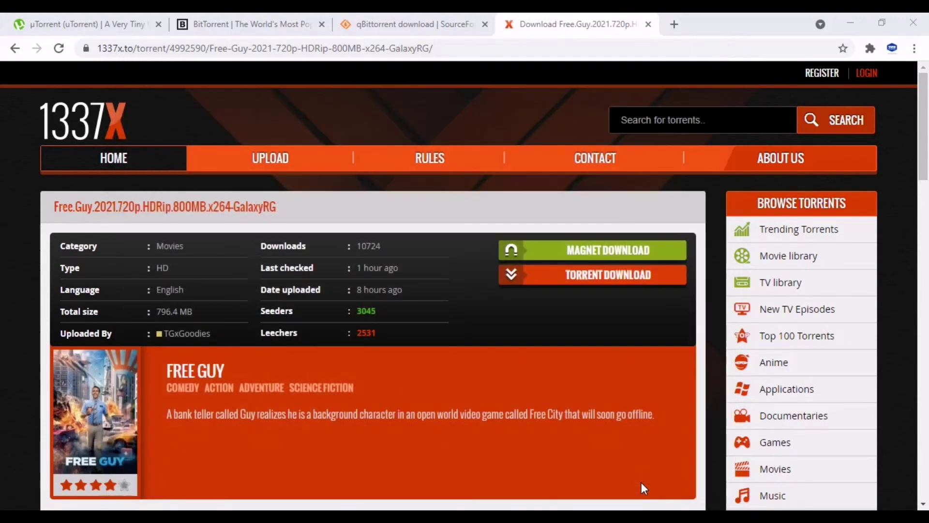
Step: Minimize the browser and, in qBittorrent, pause the Free Guy torrent, resume it and pause it again
left_click(848, 15)
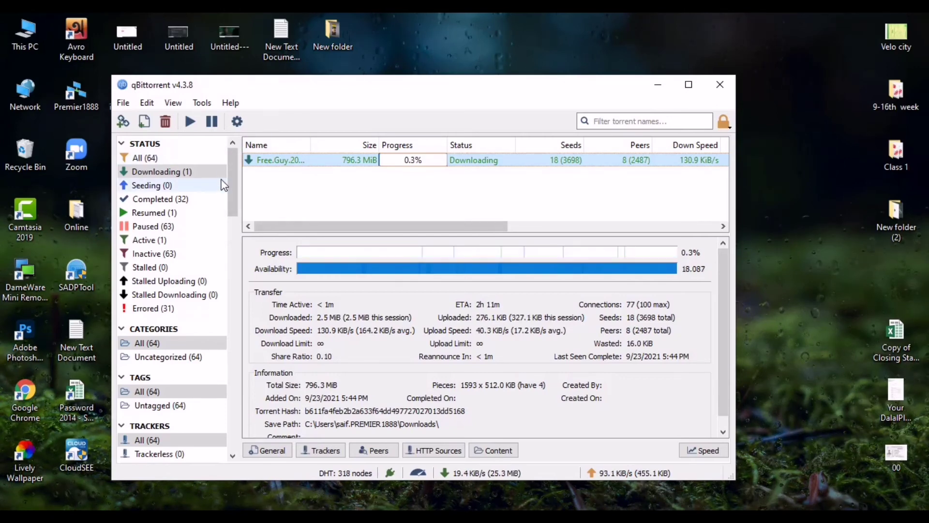
left_click(212, 122)
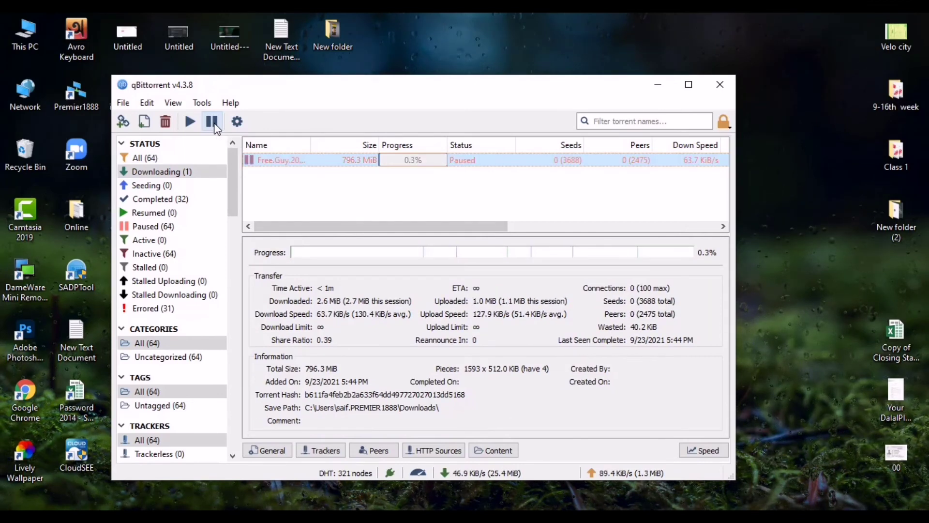
left_click(189, 128)
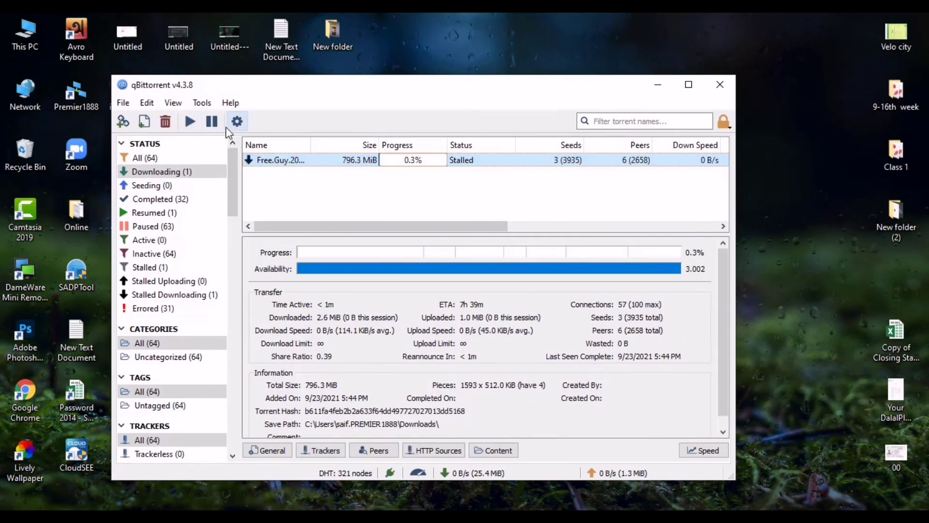
left_click(213, 123)
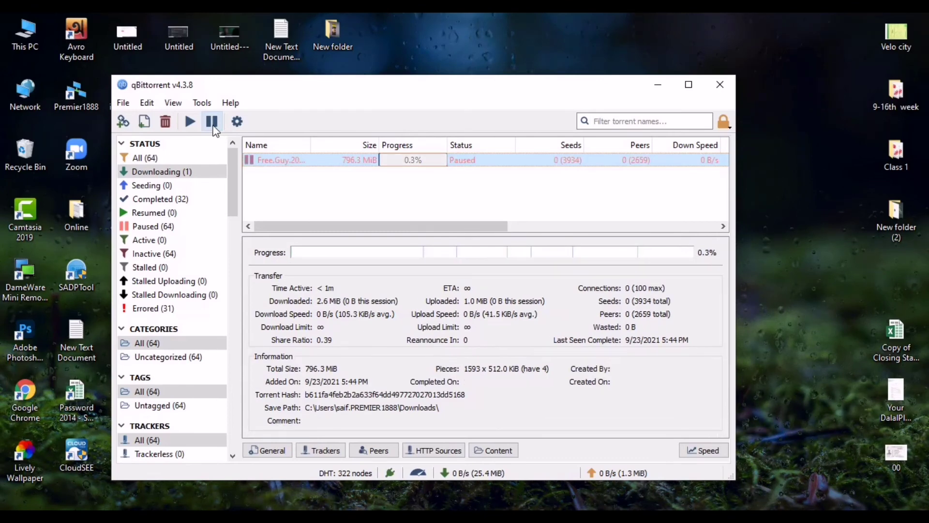
Step: Delete the Free Guy torrent from the transfer list together with its files on the hard disk, and close the qBittorrent window
left_click(165, 122)
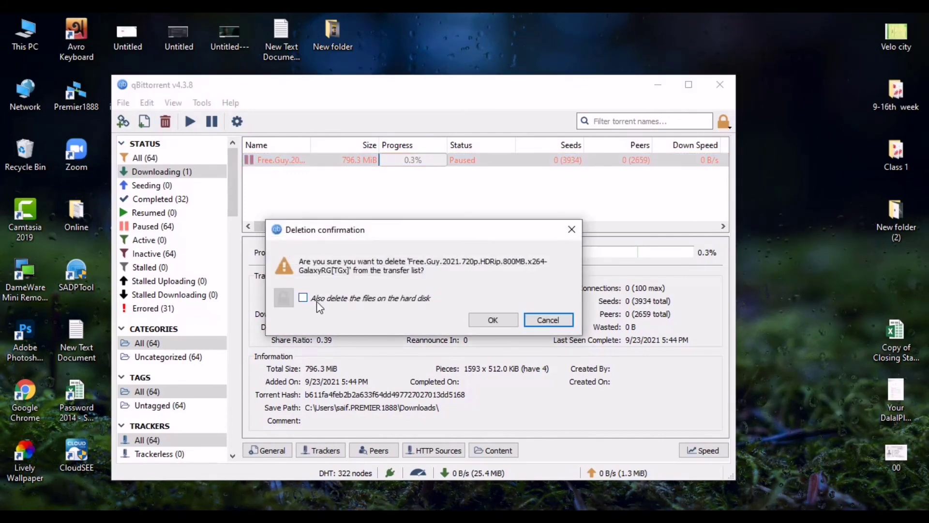
left_click(357, 301)
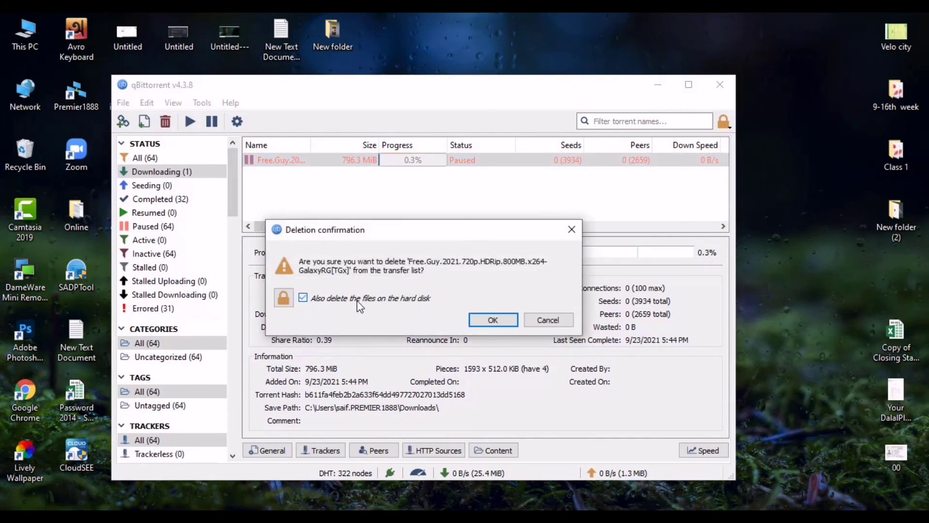
left_click(485, 321)
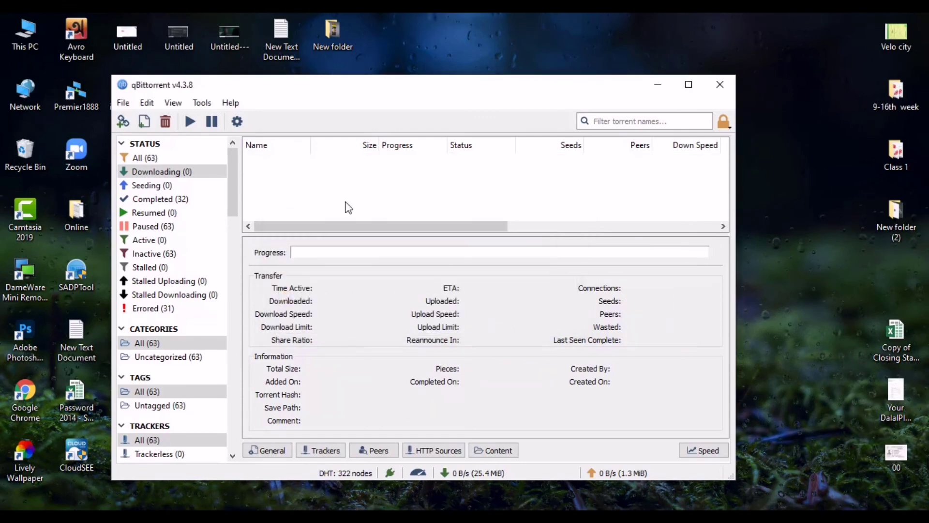
left_click(726, 80)
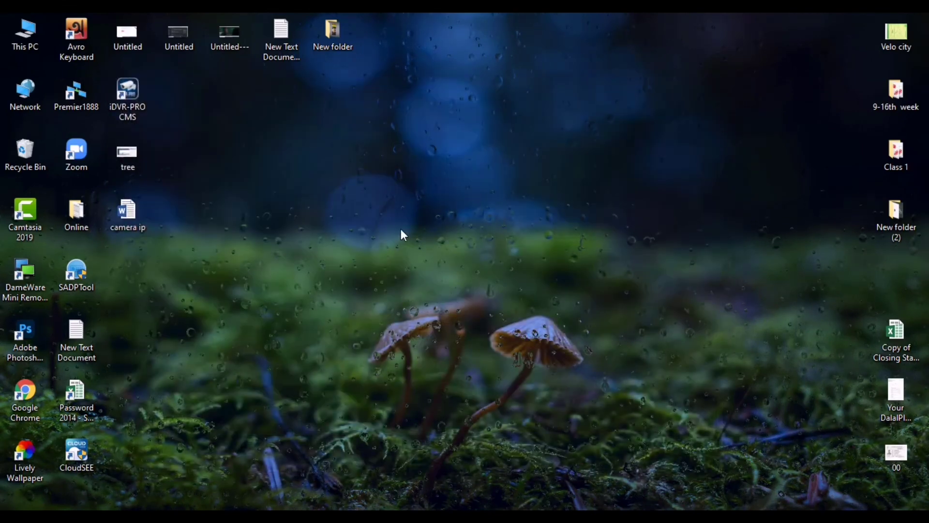
right_click(401, 229)
left_click(433, 271)
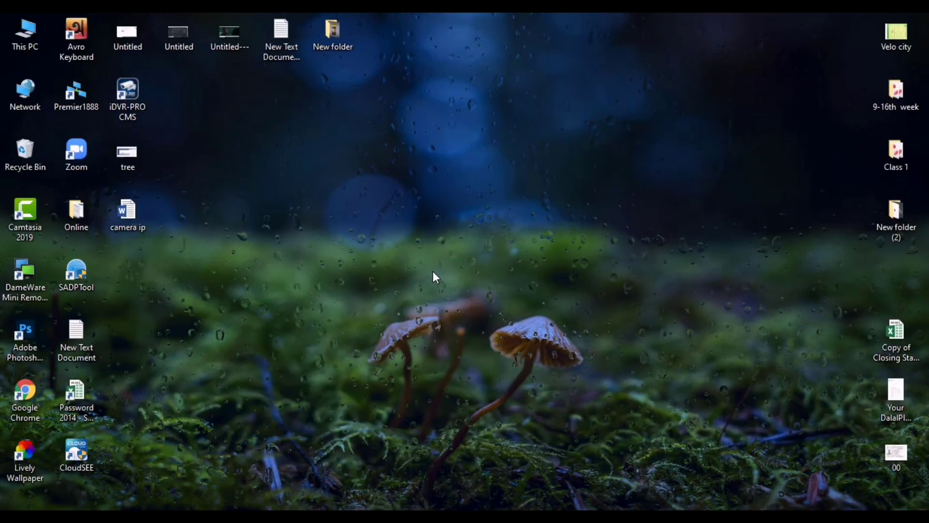